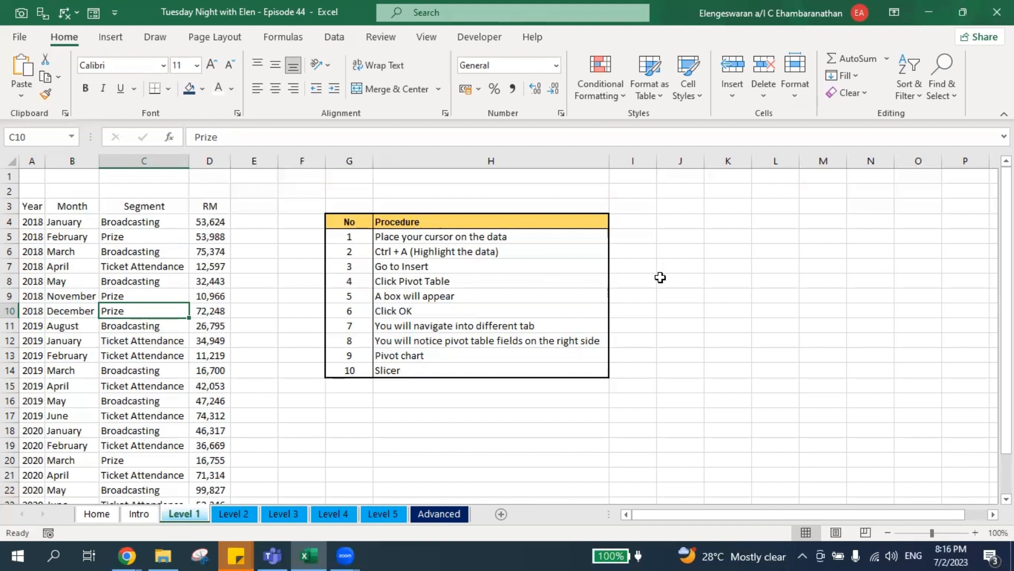
# Create a PivotTable from the data range A3:D25, placed on the existing Level 1 worksheet at cell K4.
pyautogui.hotkey('ctrl', 'a')
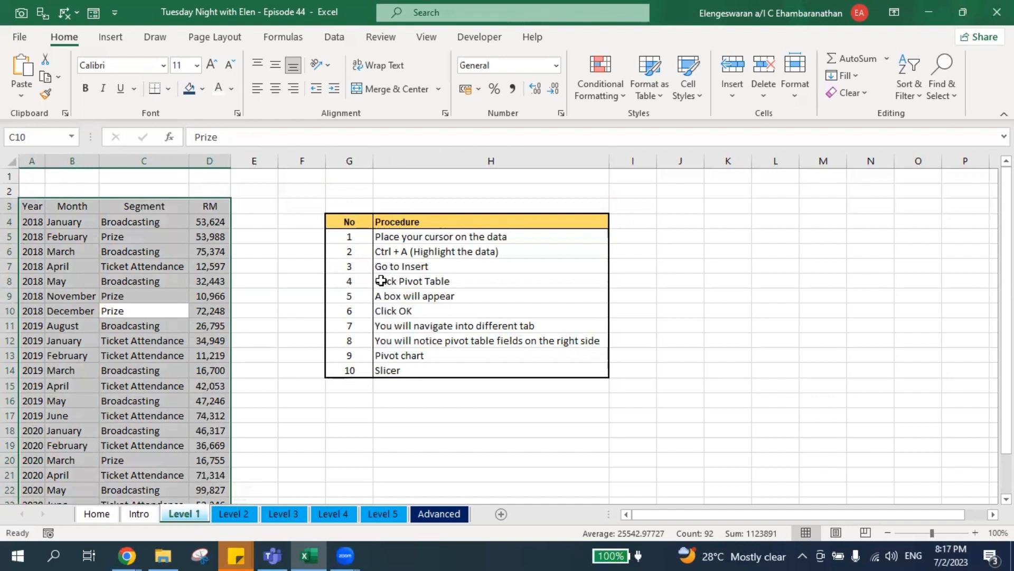
pyautogui.click(109, 44)
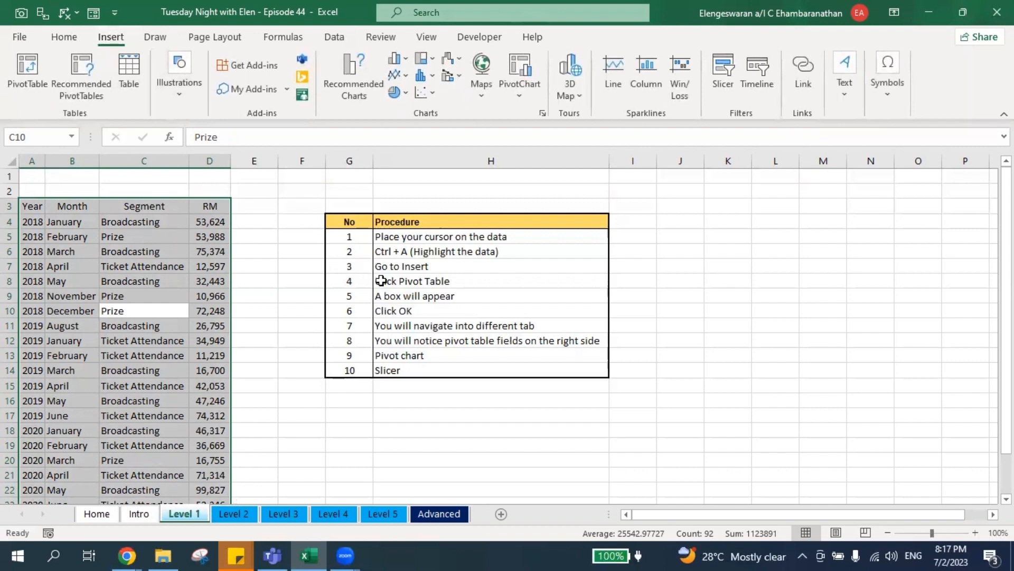
pyautogui.click(27, 69)
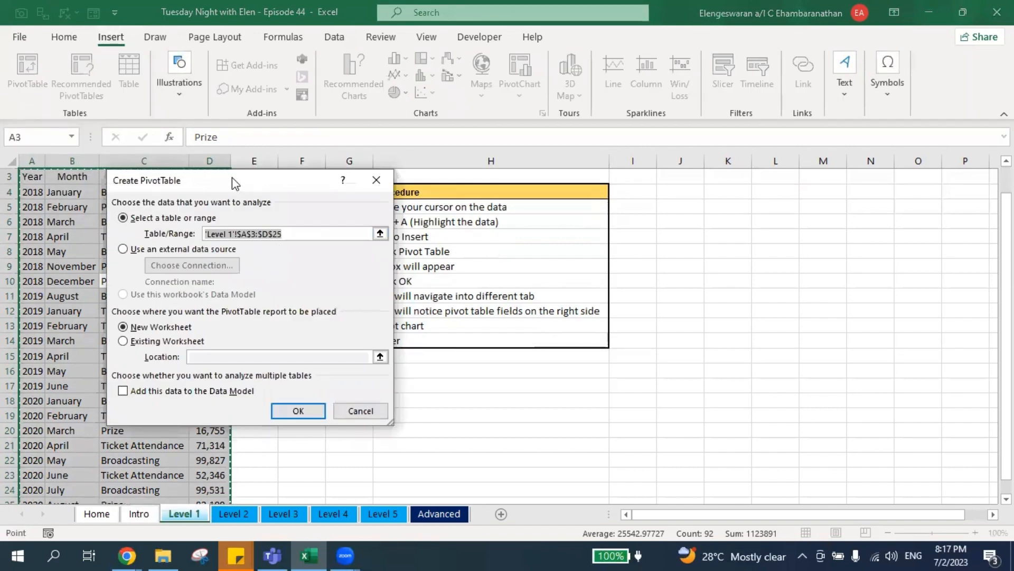
pyautogui.moveTo(206, 193); pyautogui.dragTo(130, 218)
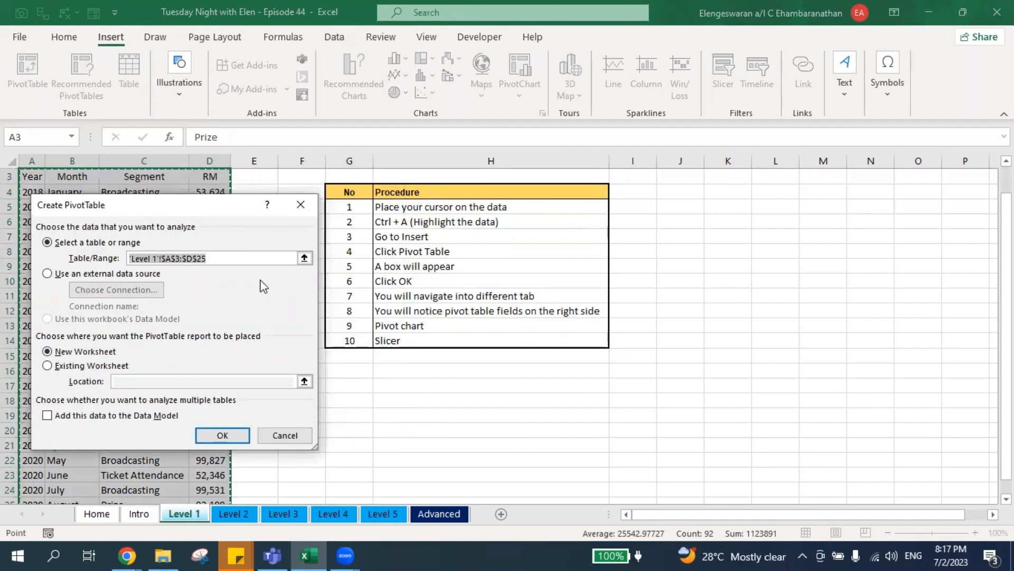
pyautogui.click(95, 368)
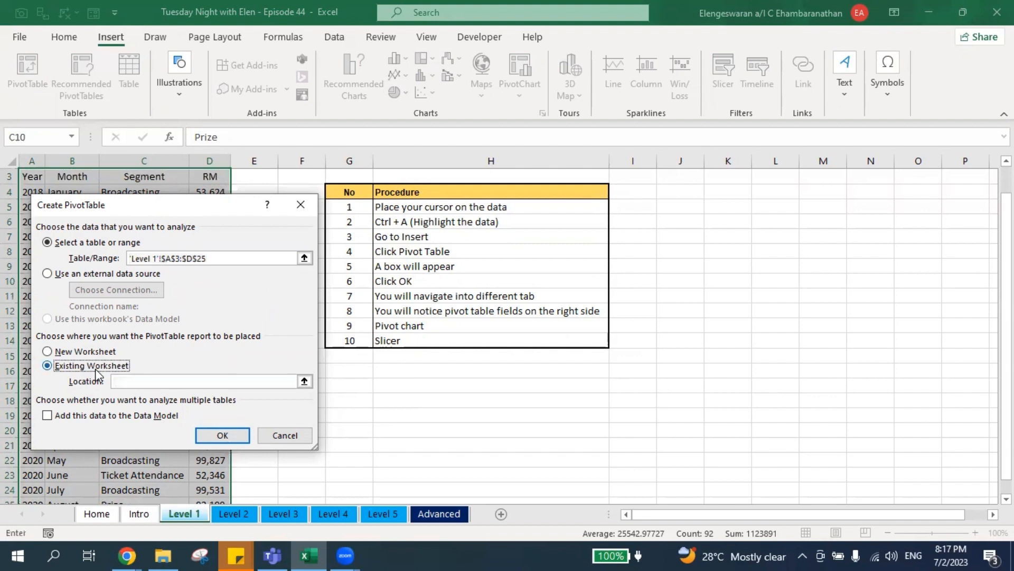
pyautogui.click(724, 192)
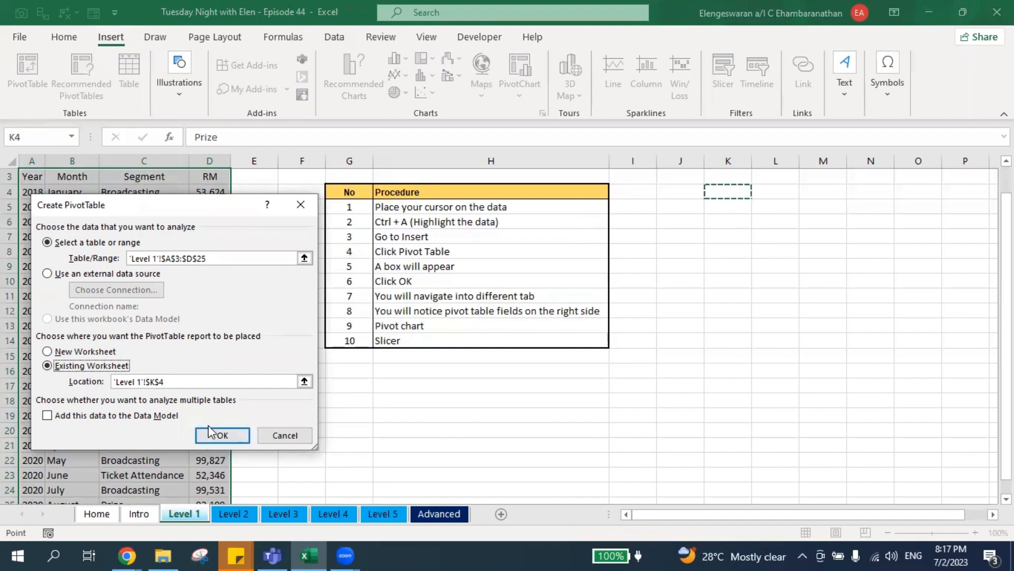
pyautogui.click(221, 435)
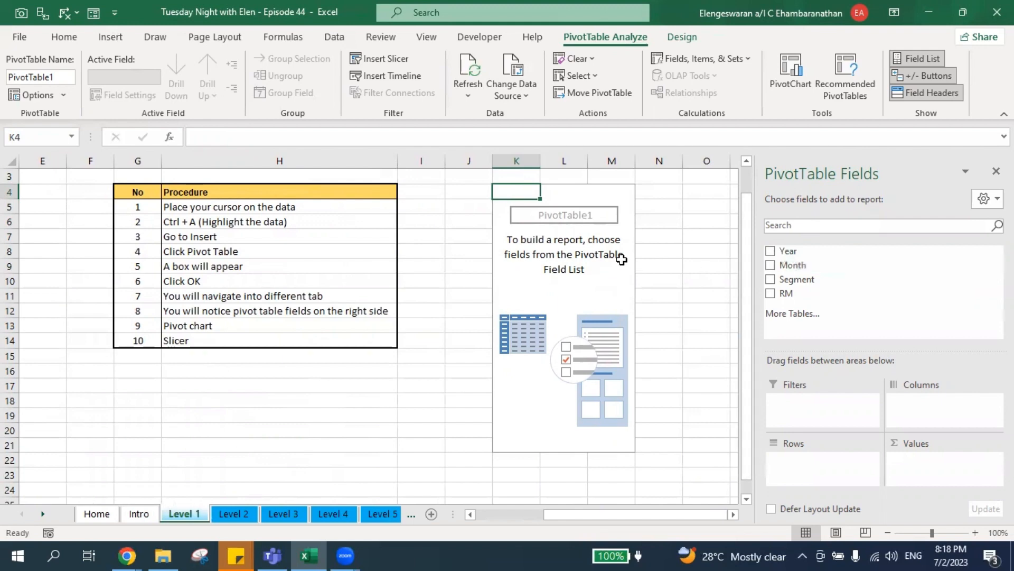
# Build the PivotTable with Segment as rows, RM as summed values and Year as the report filter.
pyautogui.hscroll(-4, 618, 259)
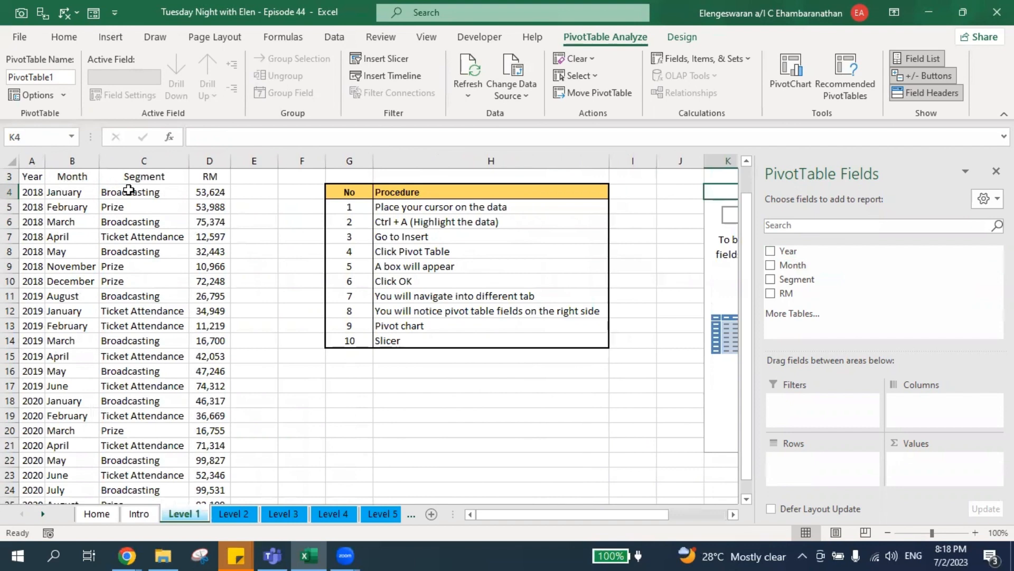
pyautogui.hscroll(2, 441, 255)
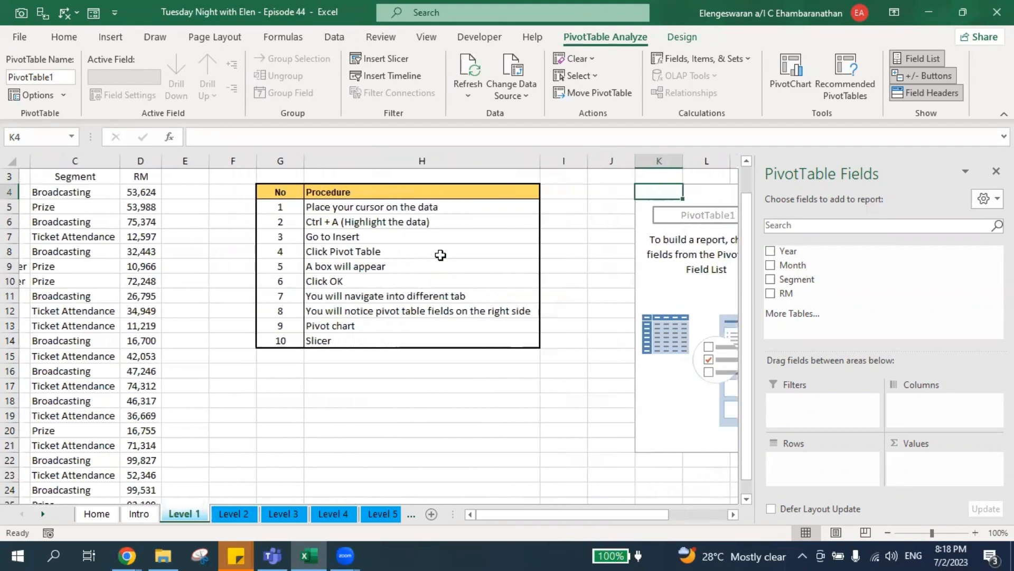
pyautogui.hscroll(2, 546, 275)
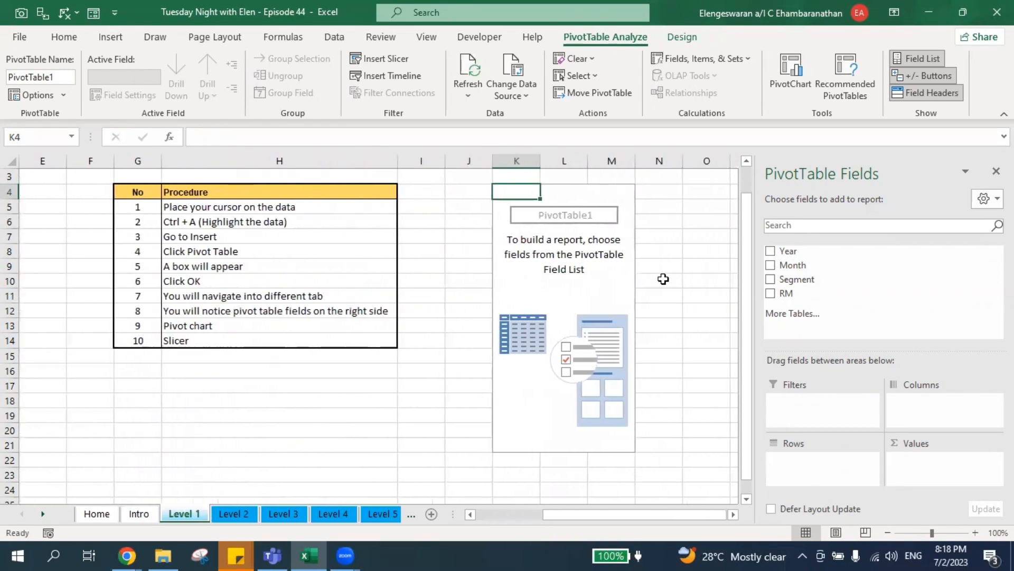
pyautogui.moveTo(791, 286); pyautogui.dragTo(808, 467)
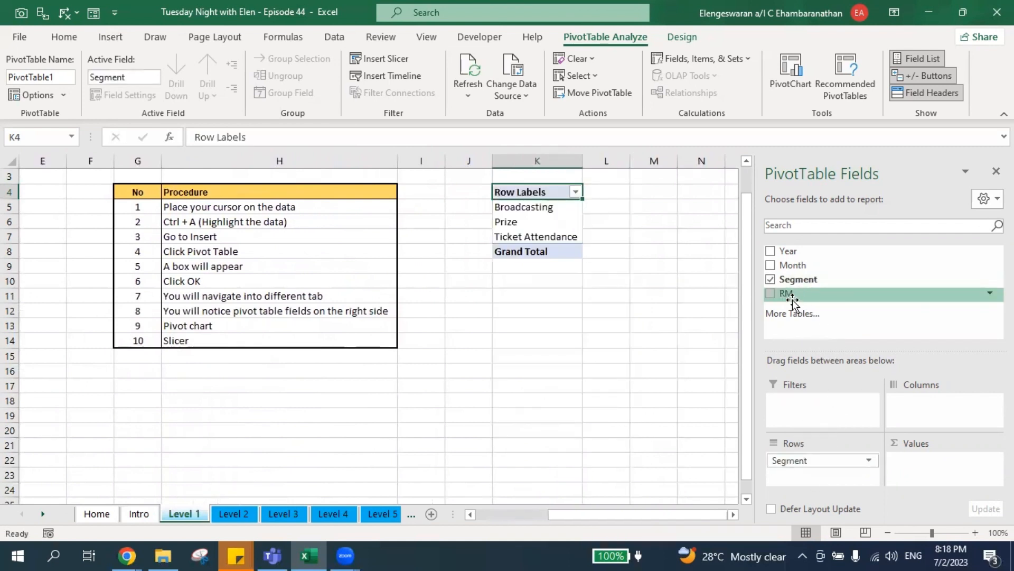
pyautogui.moveTo(793, 300); pyautogui.dragTo(929, 465)
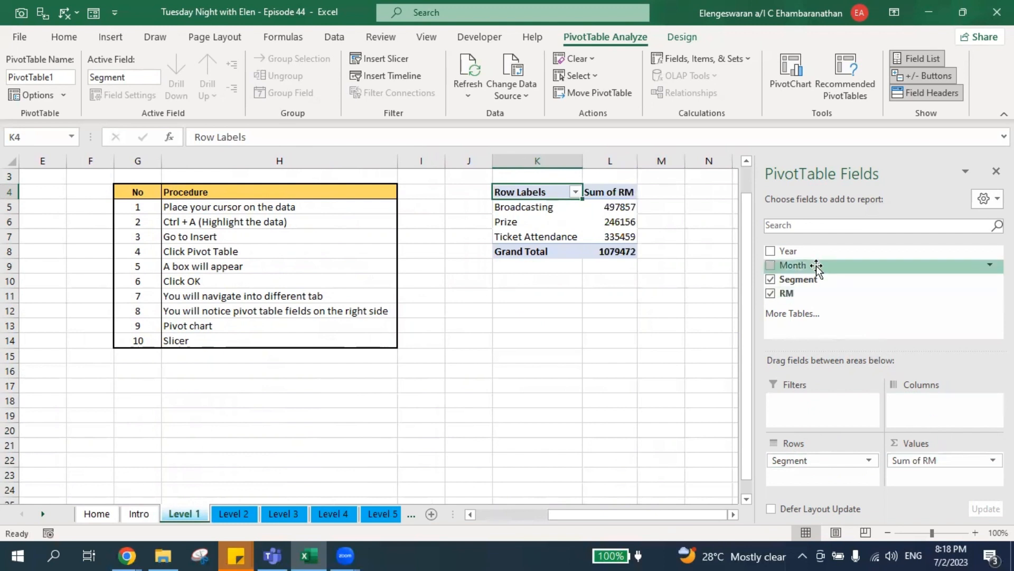
pyautogui.moveTo(792, 251); pyautogui.dragTo(818, 401)
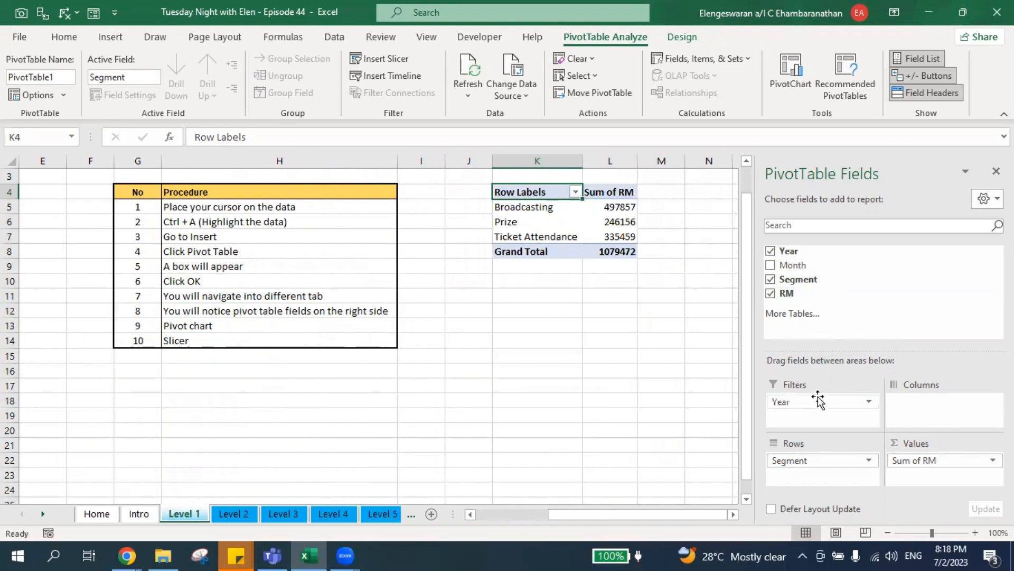
pyautogui.scroll(1, 602, 277)
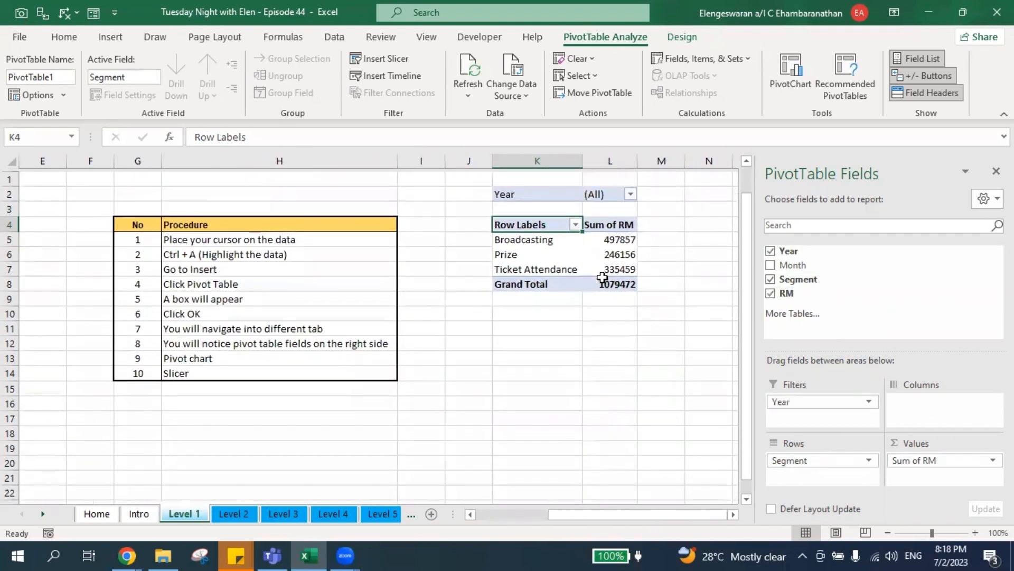
# Format the Sum of RM values, including the grand total, as Accounting with 0 decimal places and no currency symbol.
pyautogui.moveTo(602, 277)
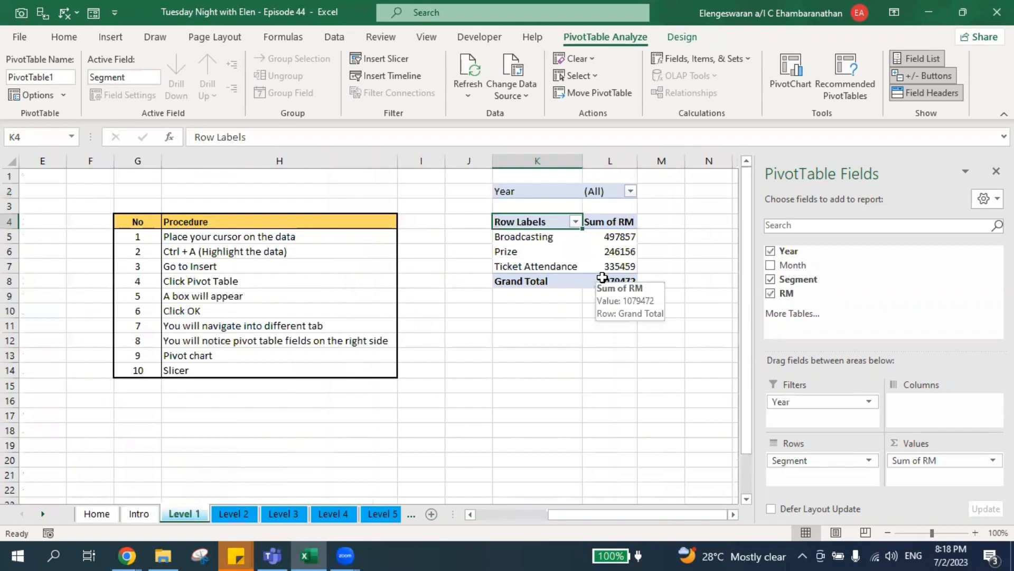
pyautogui.click(590, 239)
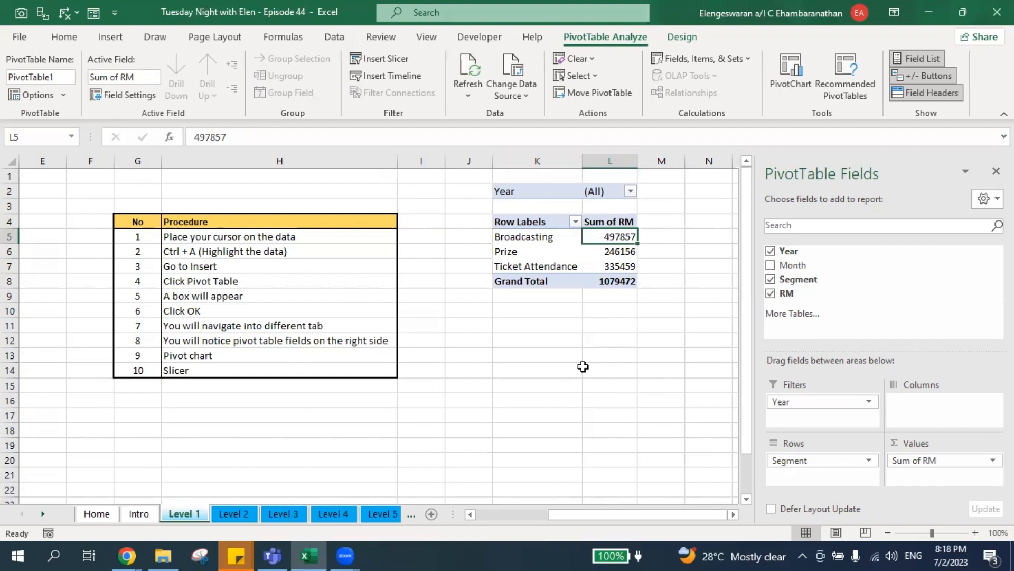
pyautogui.hotkey('ctrl', 'shift', 'Down')
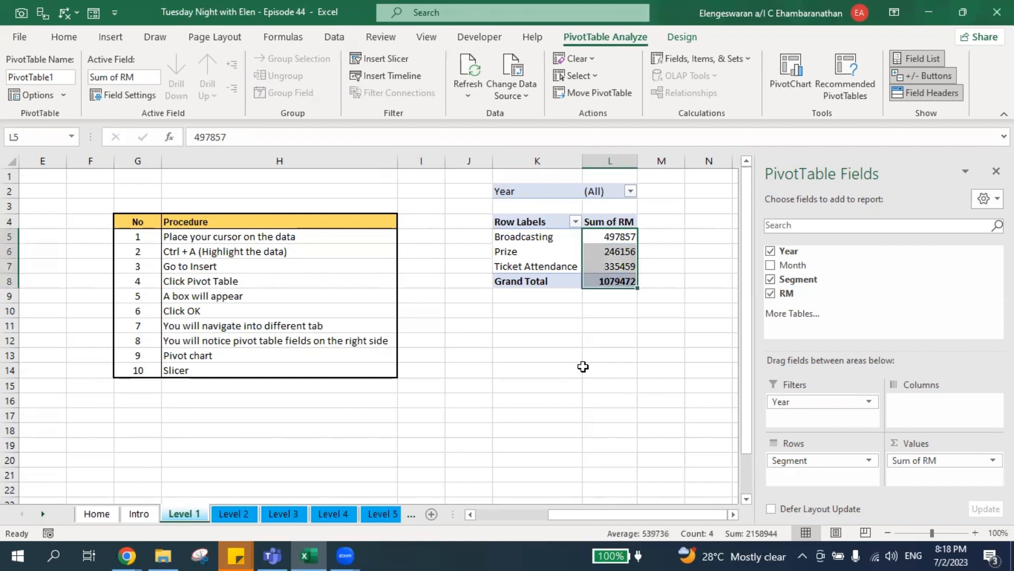
pyautogui.rightClick(600, 243)
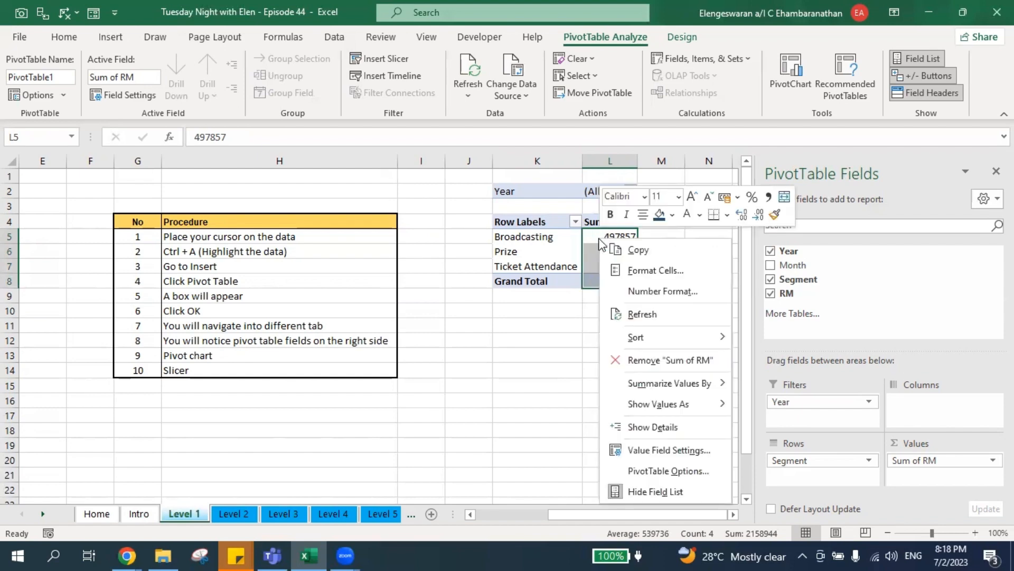
pyautogui.click(646, 272)
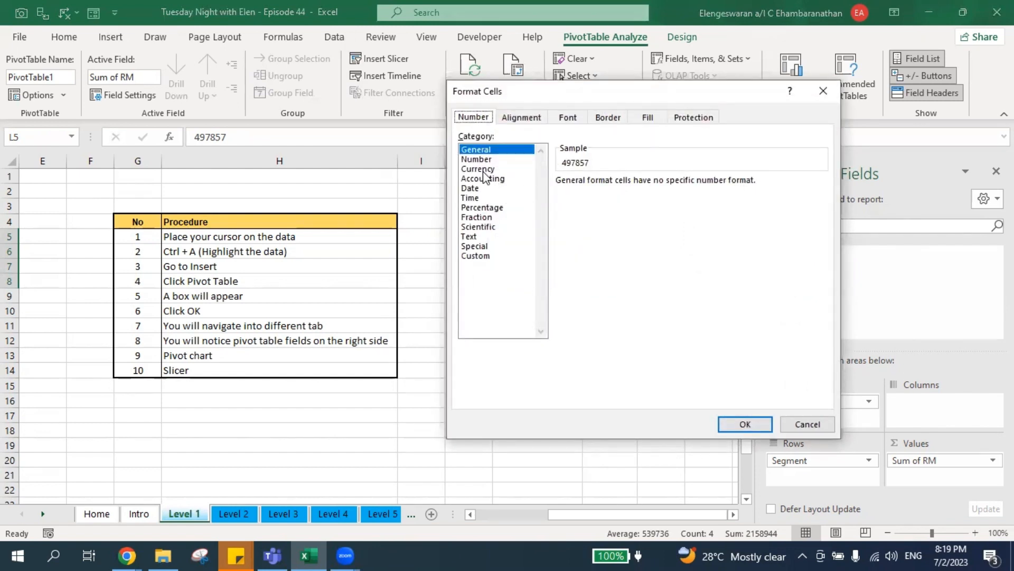
pyautogui.click(482, 179)
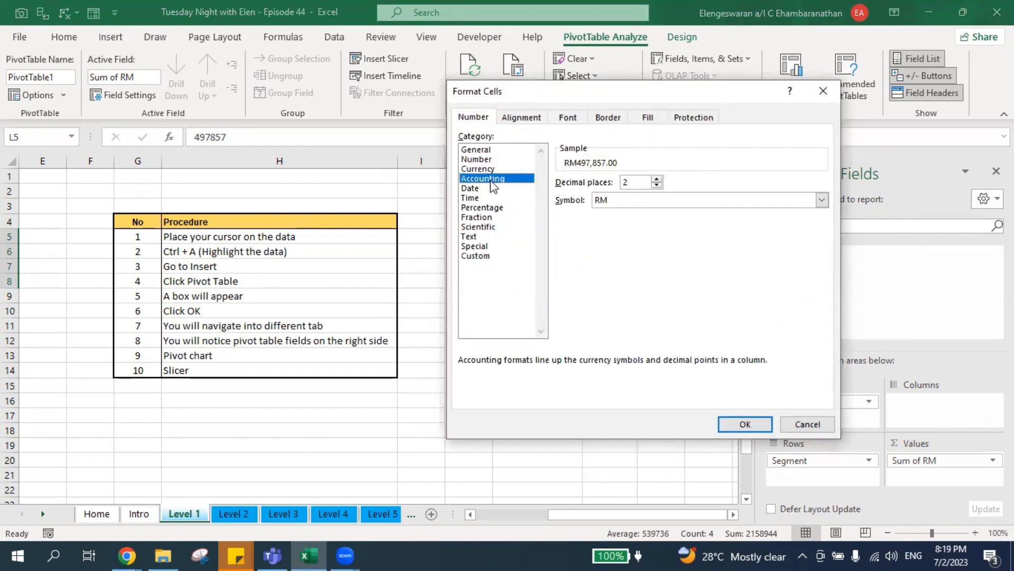
pyautogui.click(655, 185)
pyautogui.click(655, 185)
pyautogui.click(633, 200)
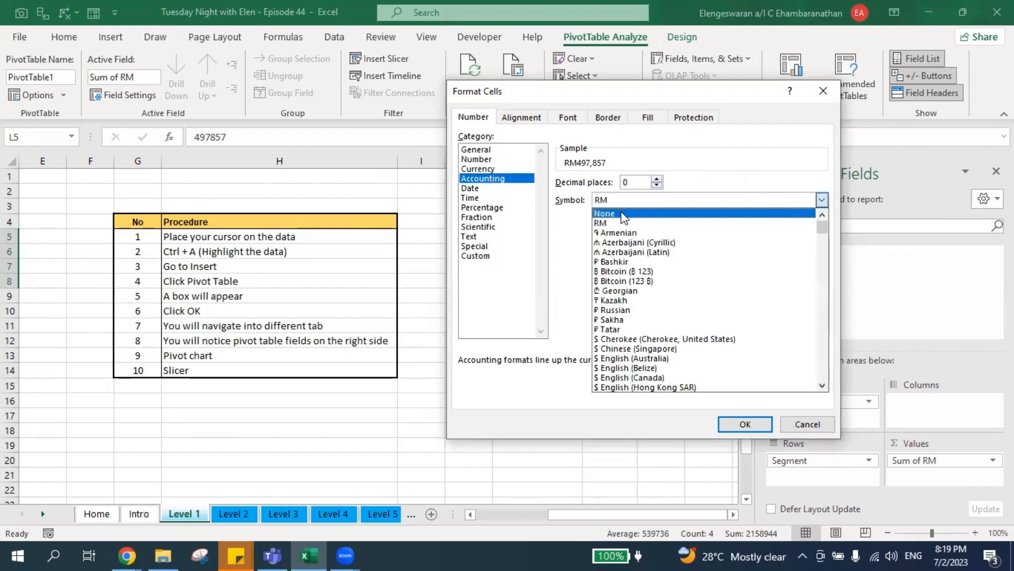
pyautogui.click(619, 214)
pyautogui.click(733, 424)
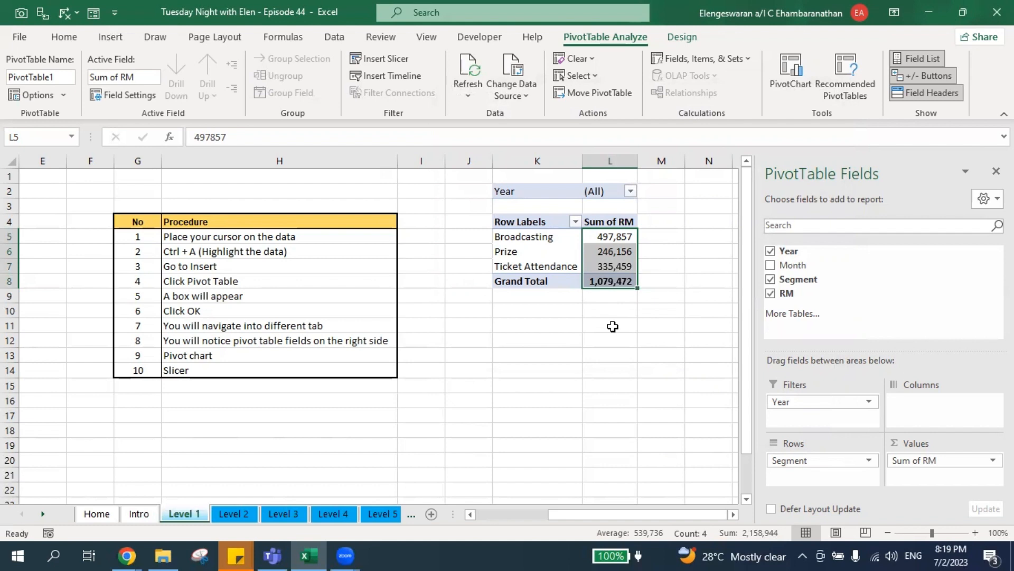
# Insert a clustered column PivotChart from the PivotTable and place it beside the table, starting around column N.
pyautogui.hscroll(3, 613, 326)
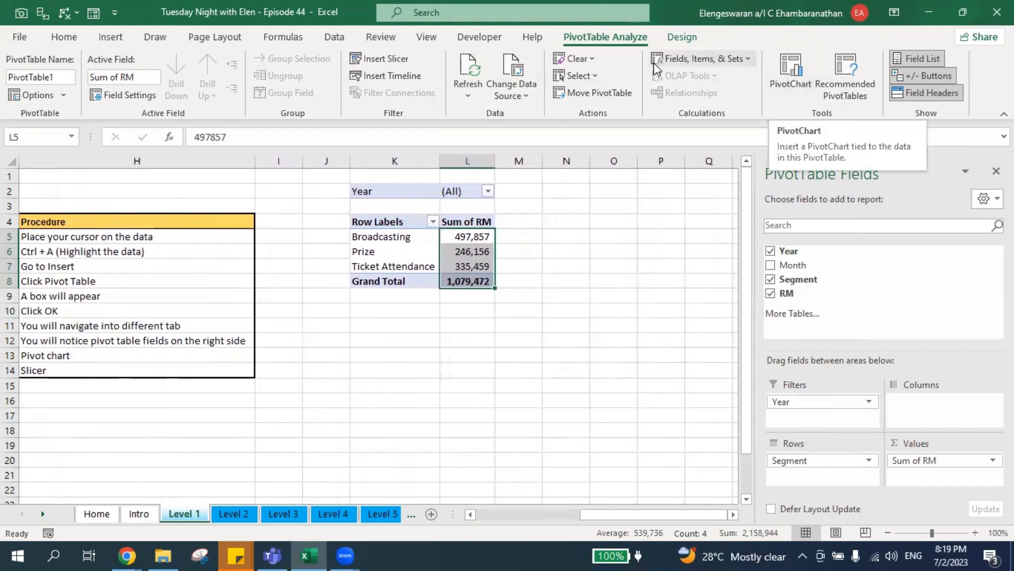
pyautogui.click(807, 89)
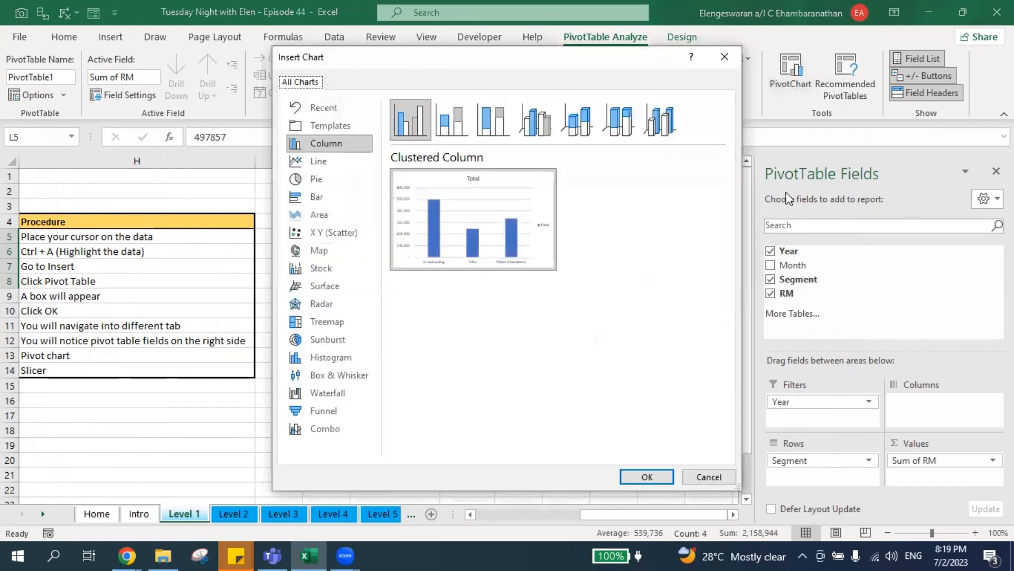
pyautogui.click(650, 476)
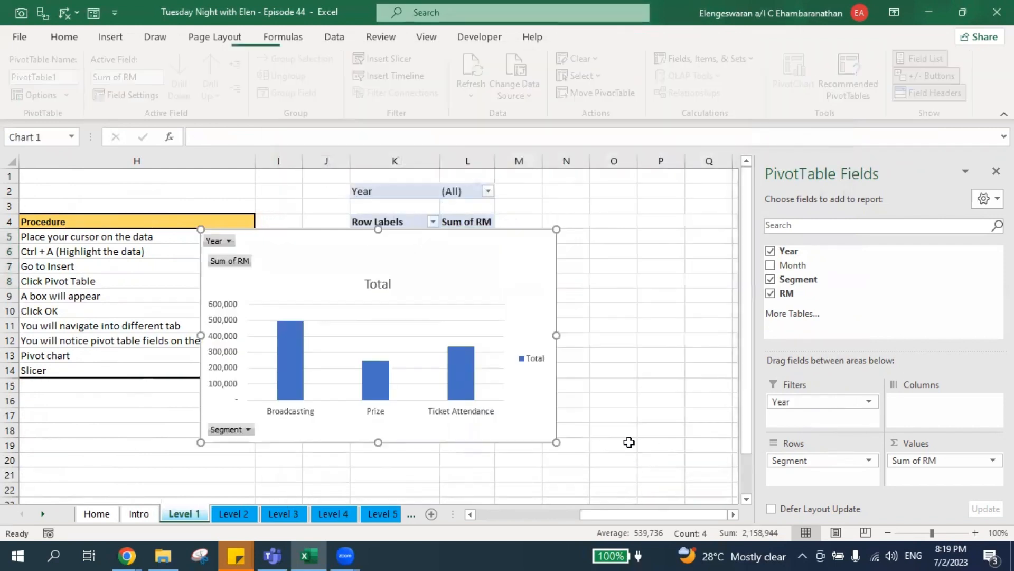
pyautogui.moveTo(290, 256); pyautogui.dragTo(625, 217)
pyautogui.hscroll(3, 502, 340)
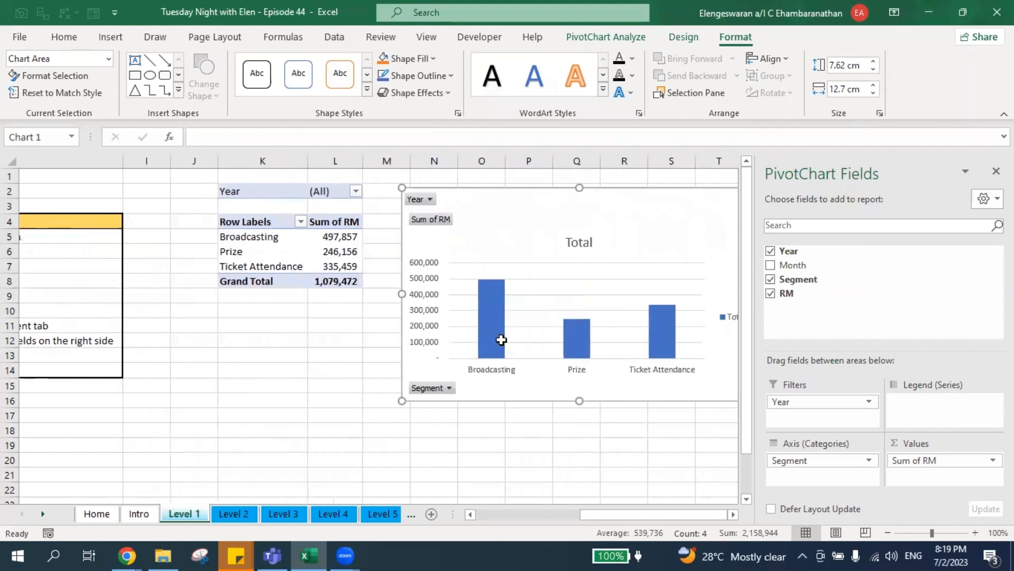
pyautogui.hscroll(2, 501, 343)
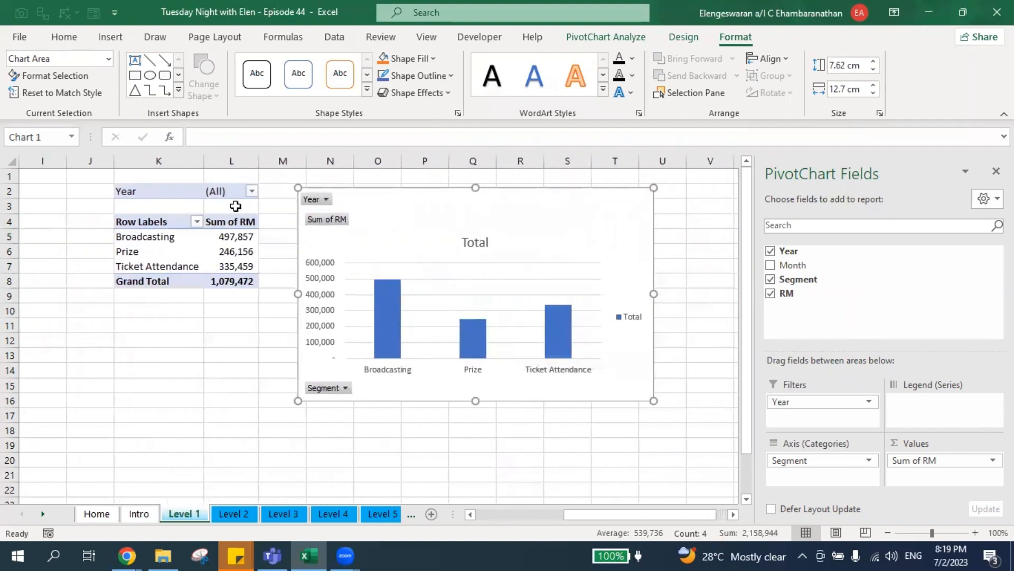
# Filter the PivotTable's Year to 2018.
pyautogui.click(249, 190)
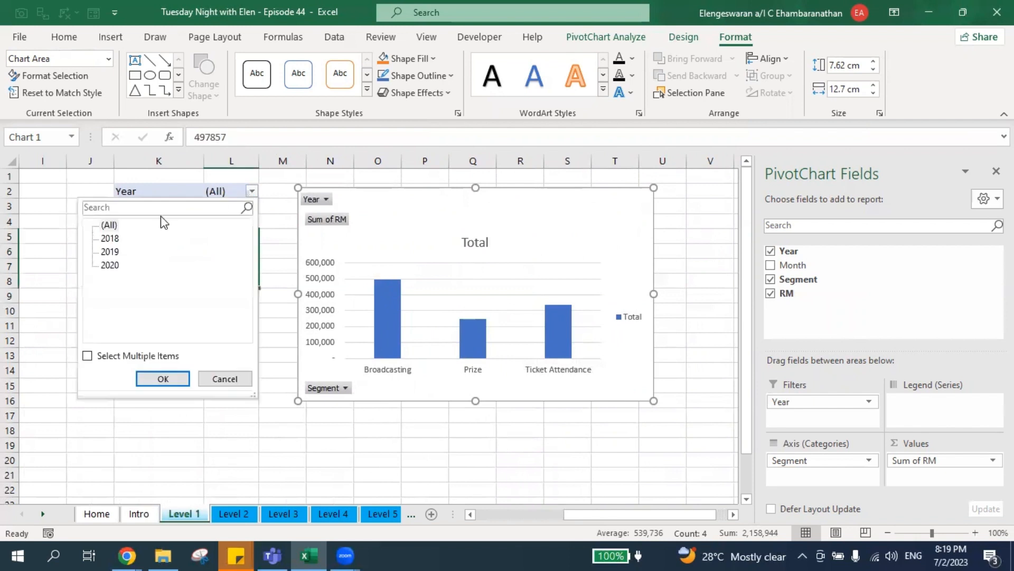
pyautogui.click(117, 238)
pyautogui.click(163, 378)
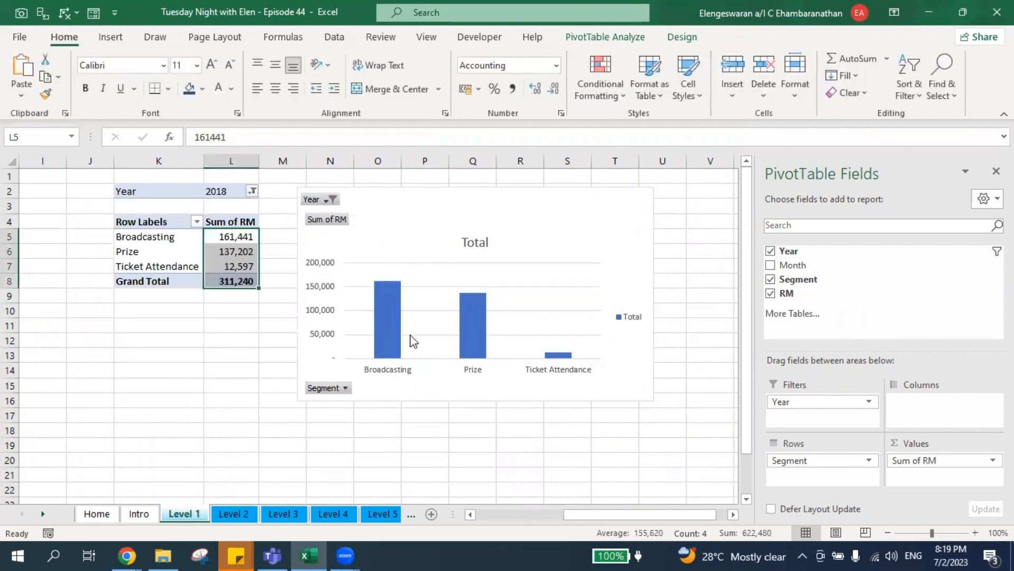
# Hide all field buttons on the PivotChart and delete its vertical value axis.
pyautogui.moveTo(382, 346)
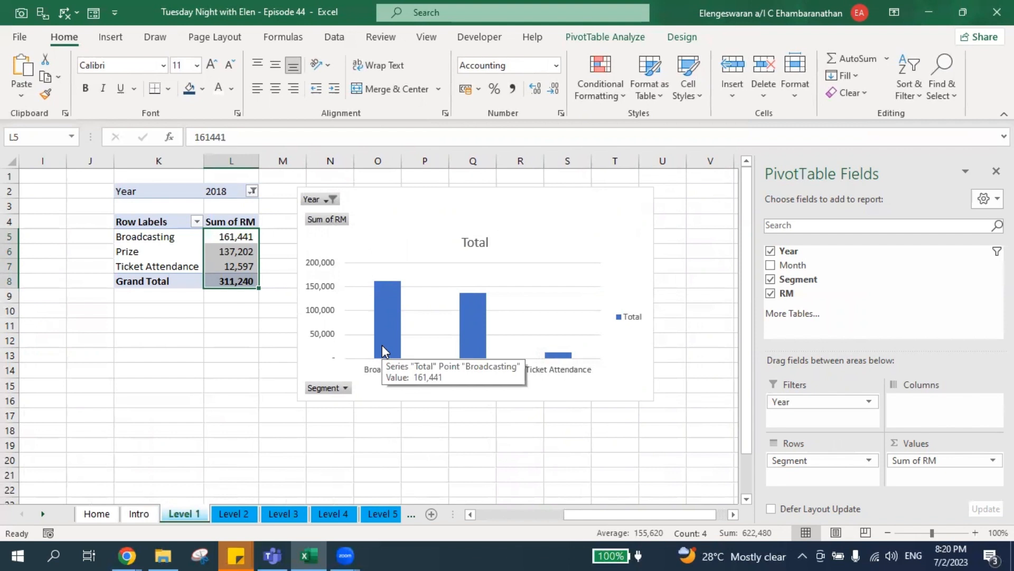
pyautogui.rightClick(319, 225)
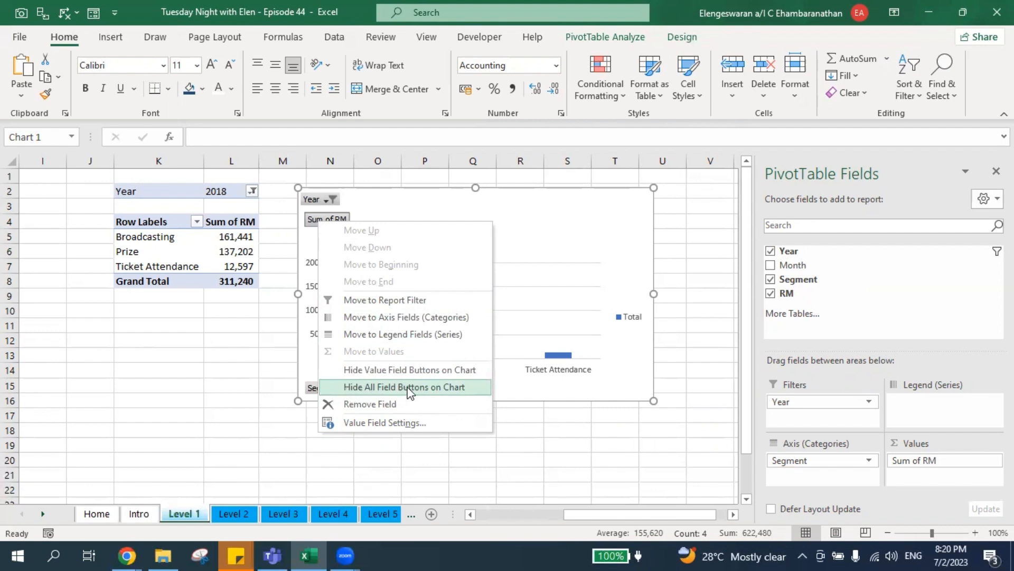
pyautogui.click(365, 391)
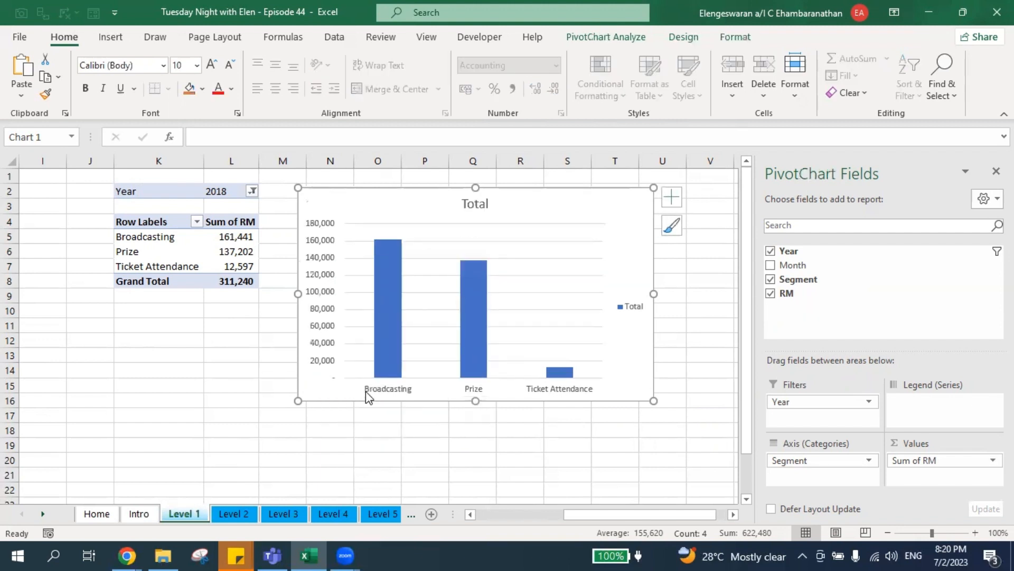
pyautogui.click(323, 275)
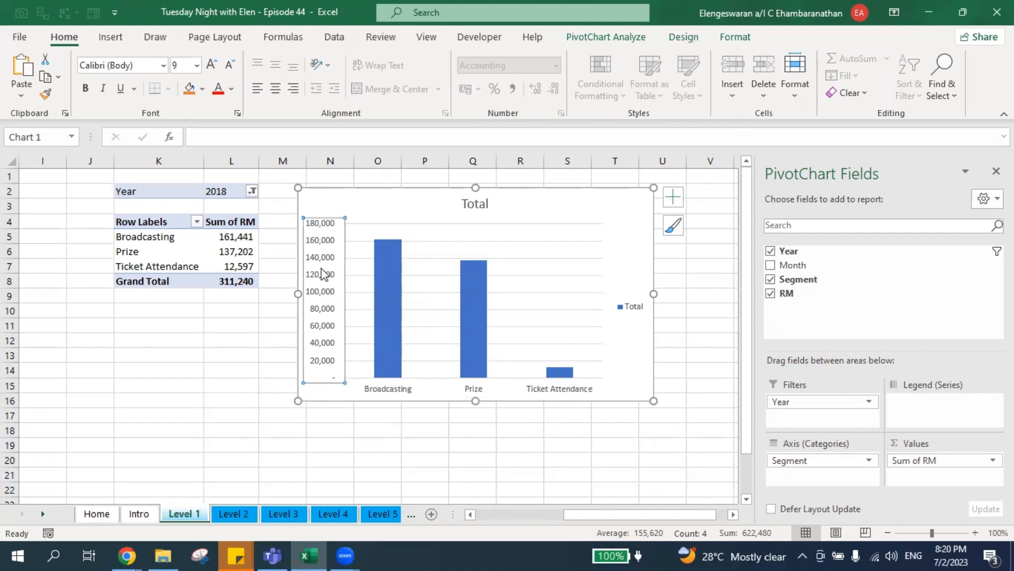
pyautogui.press('Delete')
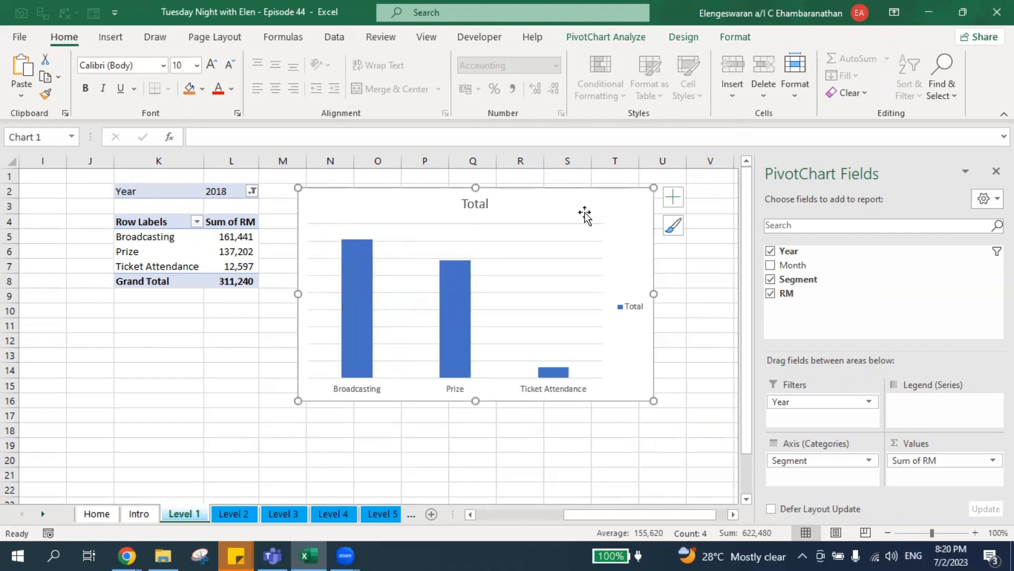
# Remove the gridlines and legend from the PivotChart and add data labels to its columns.
pyautogui.click(674, 199)
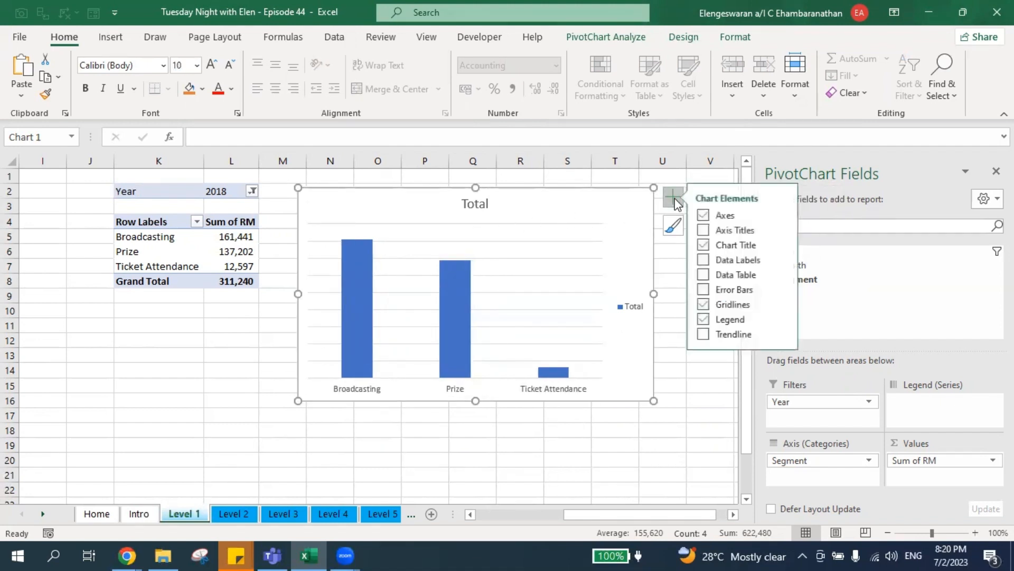
pyautogui.click(709, 305)
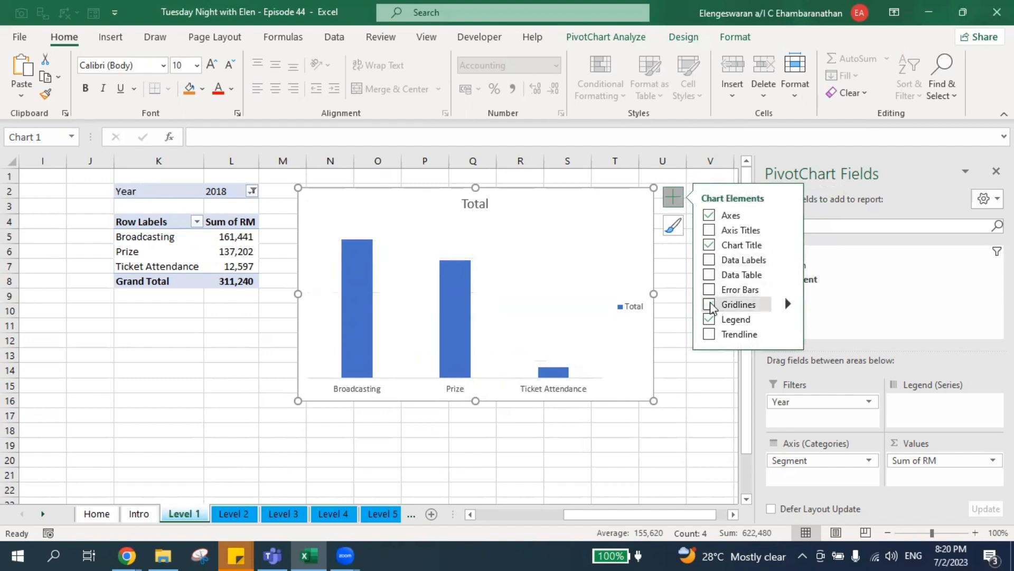
pyautogui.click(708, 320)
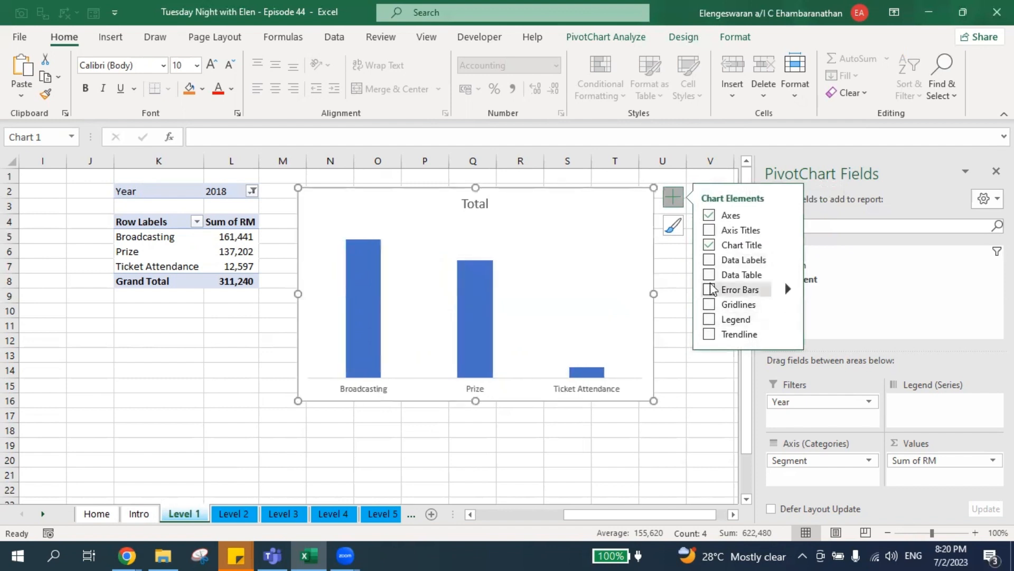
pyautogui.click(711, 262)
pyautogui.click(710, 261)
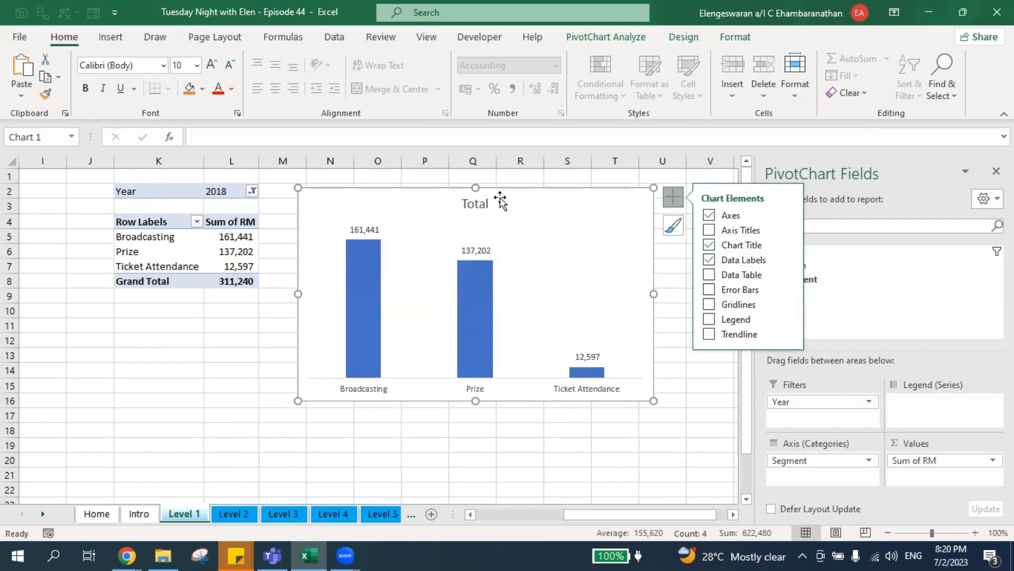
# Link the chart title to the Year filter value in cell L2 with the formula ='Level 1'!$L$2.
pyautogui.click(481, 204)
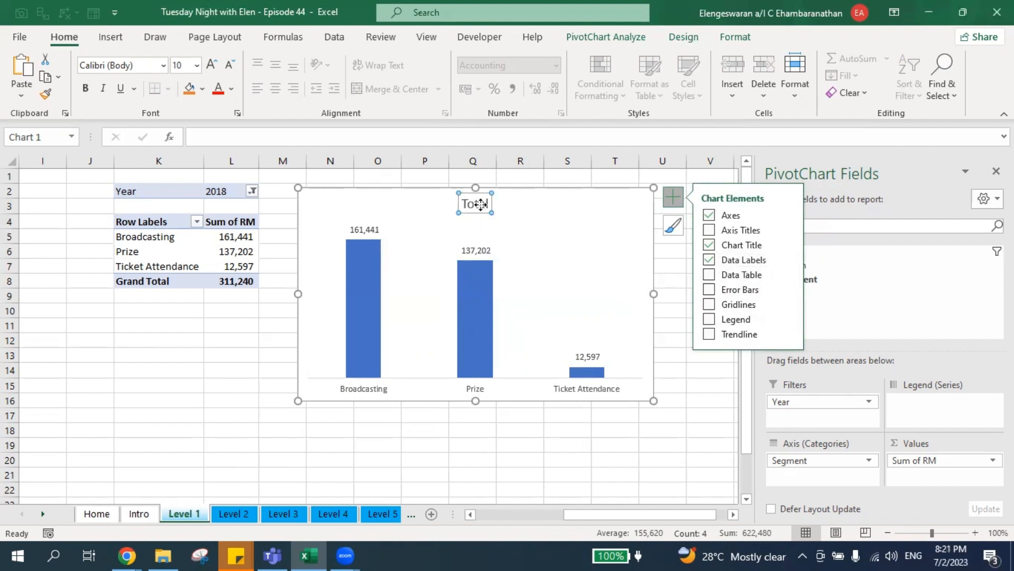
pyautogui.click(385, 137)
pyautogui.write('=')
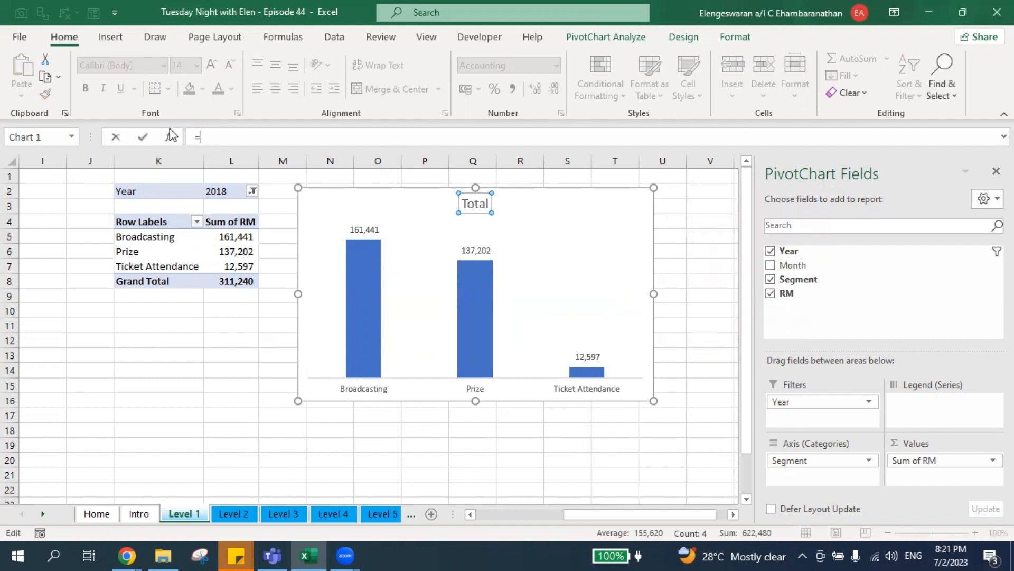
pyautogui.click(214, 191)
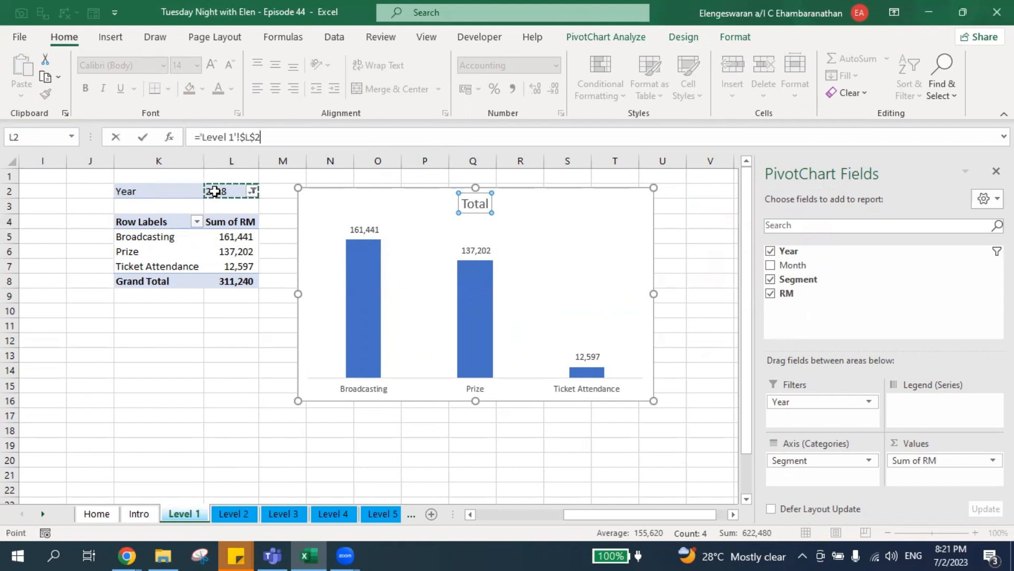
pyautogui.press('Return')
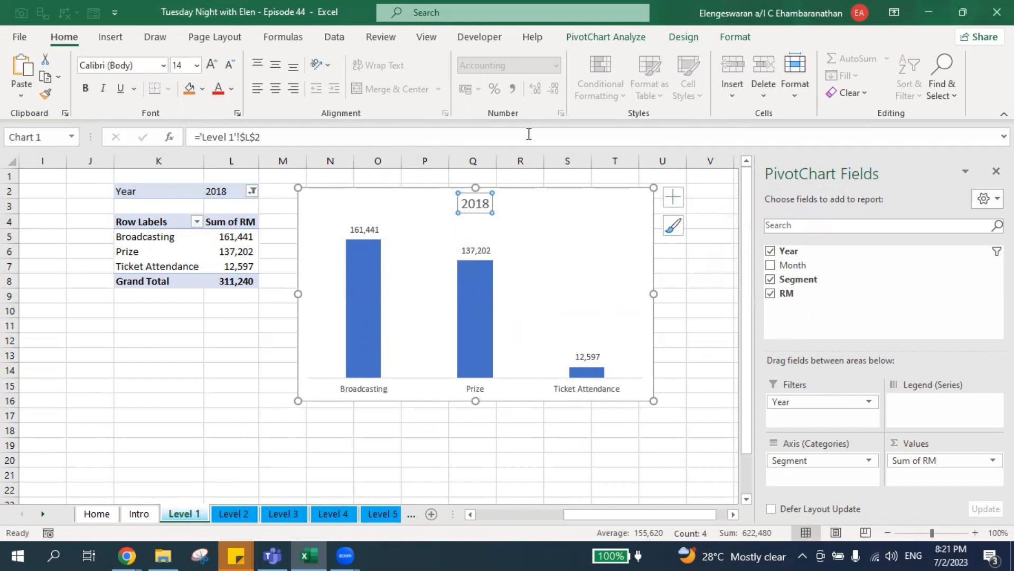
# Insert a Year slicer for the PivotChart, place it beside the chart around columns U to X, and filter to 2019 with it.
pyautogui.click(621, 42)
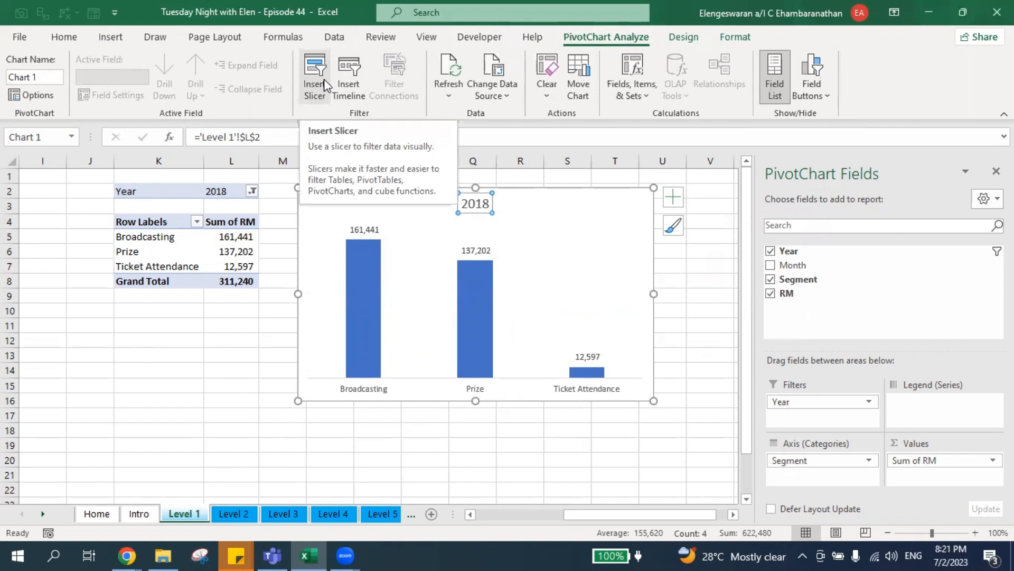
pyautogui.click(324, 79)
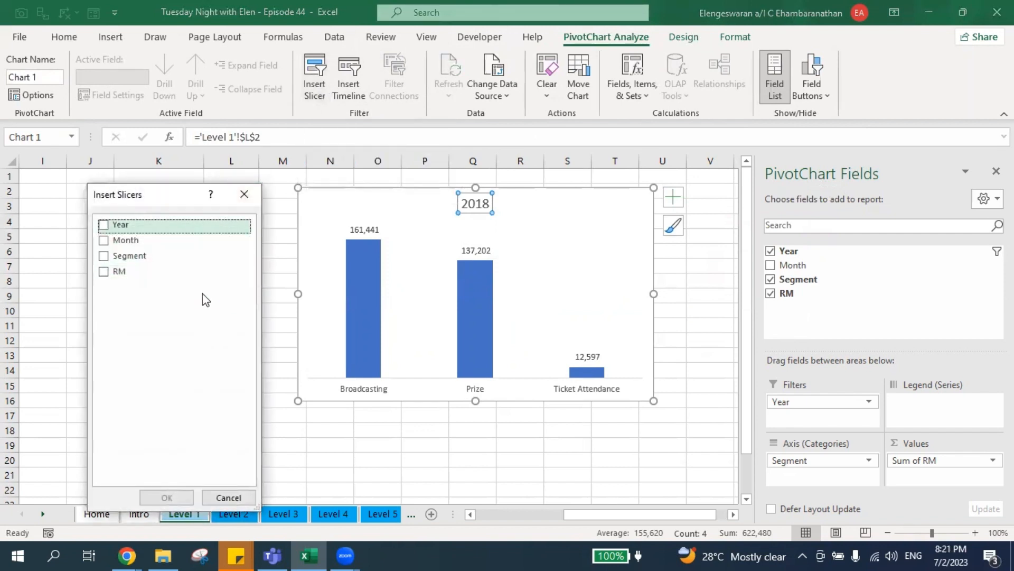
pyautogui.click(104, 226)
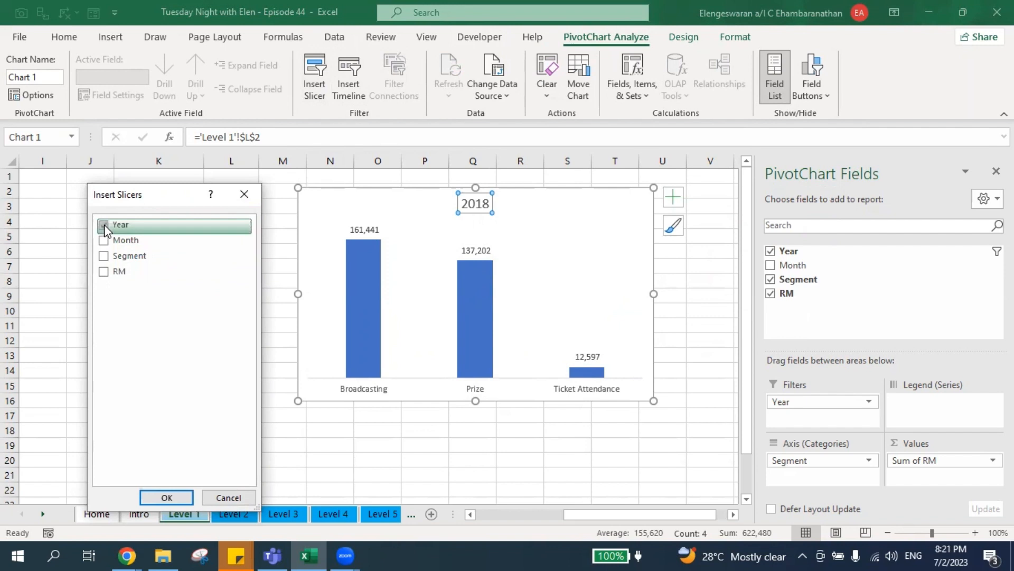
pyautogui.click(170, 496)
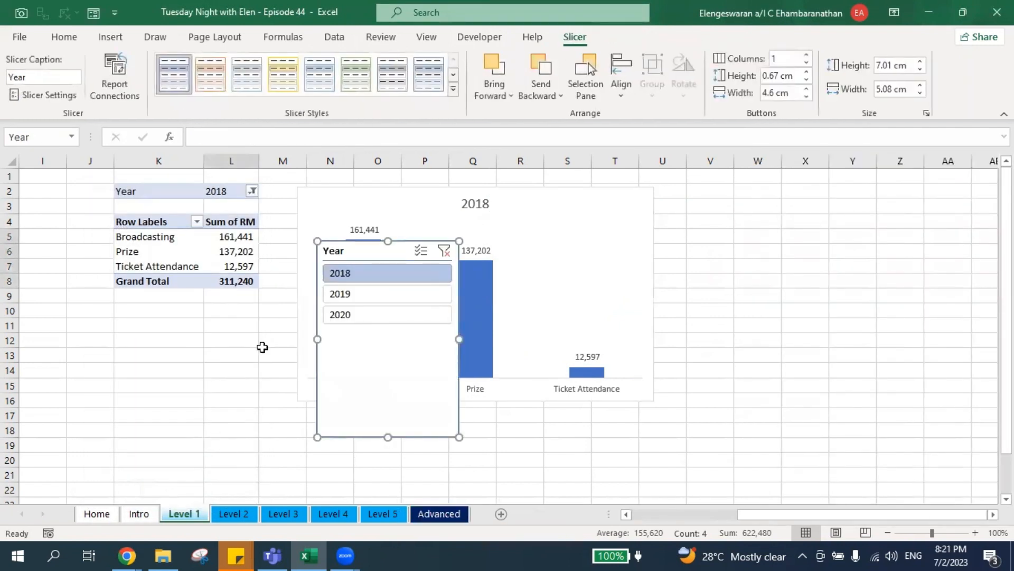
pyautogui.moveTo(336, 248); pyautogui.dragTo(692, 191)
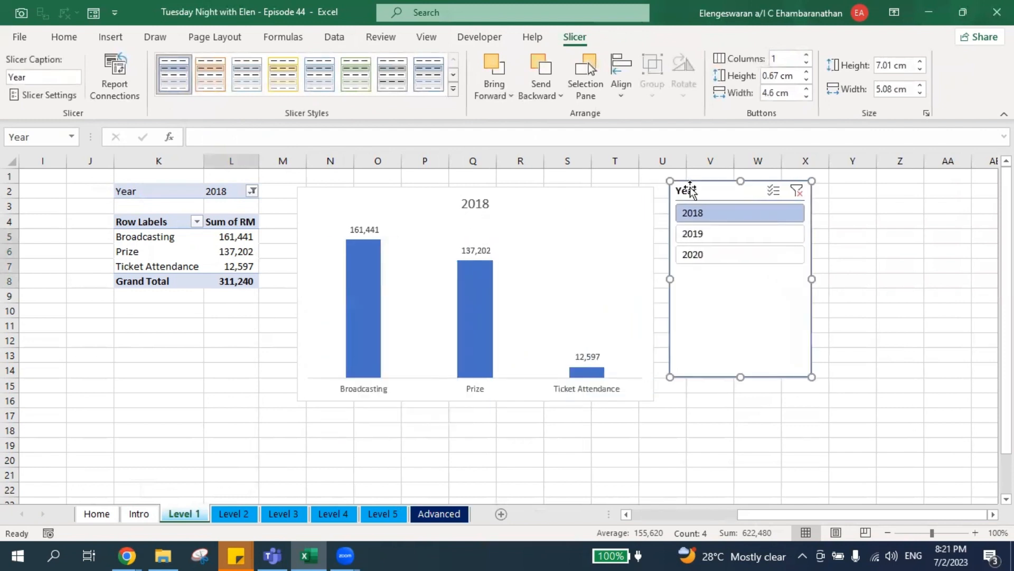
pyautogui.click(702, 228)
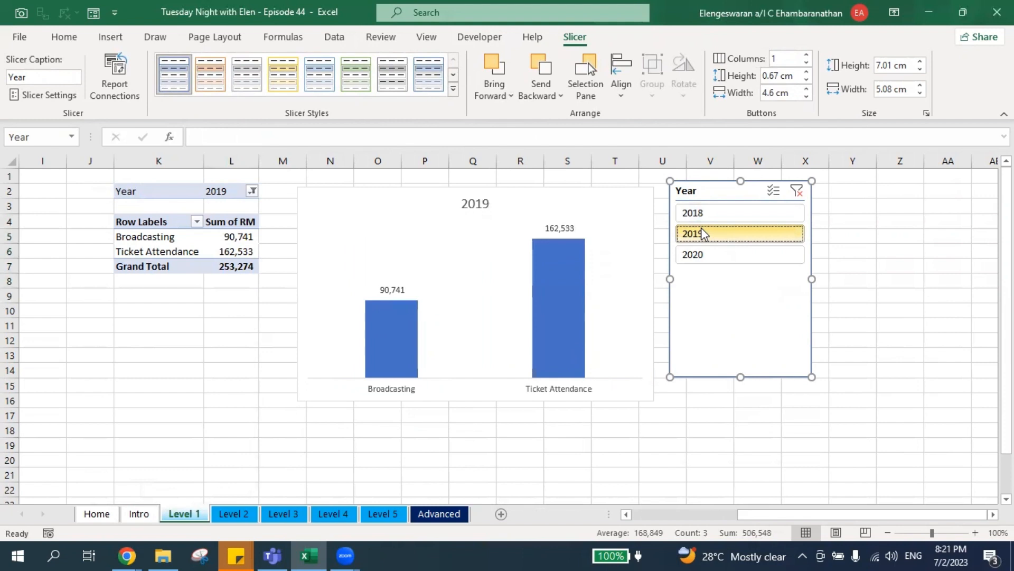